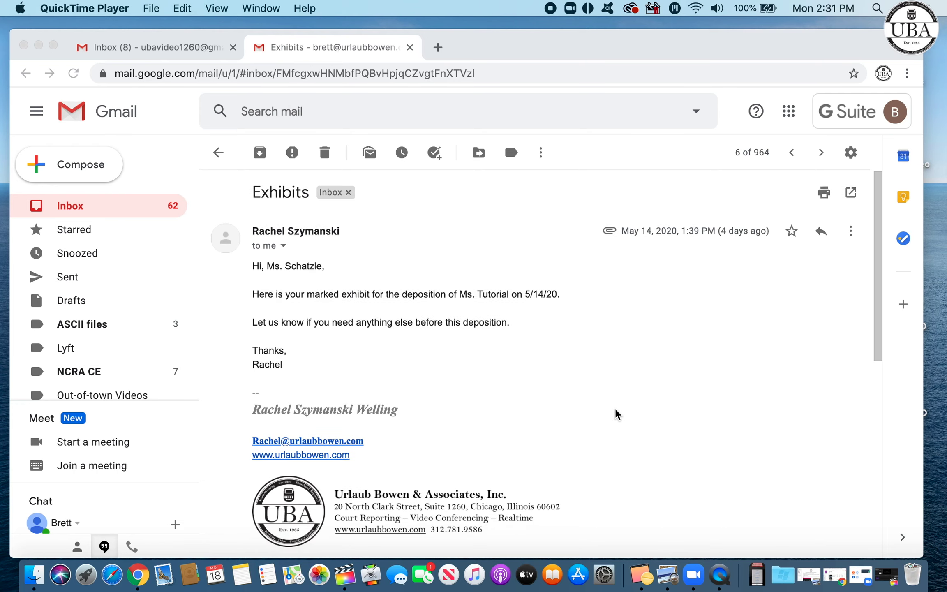
Step: Download the '1 Tutorial 051420 RSW.pdf' attachment from the Exhibits email
scroll(616, 413, down, 8)
scroll(617, 413, down, 1)
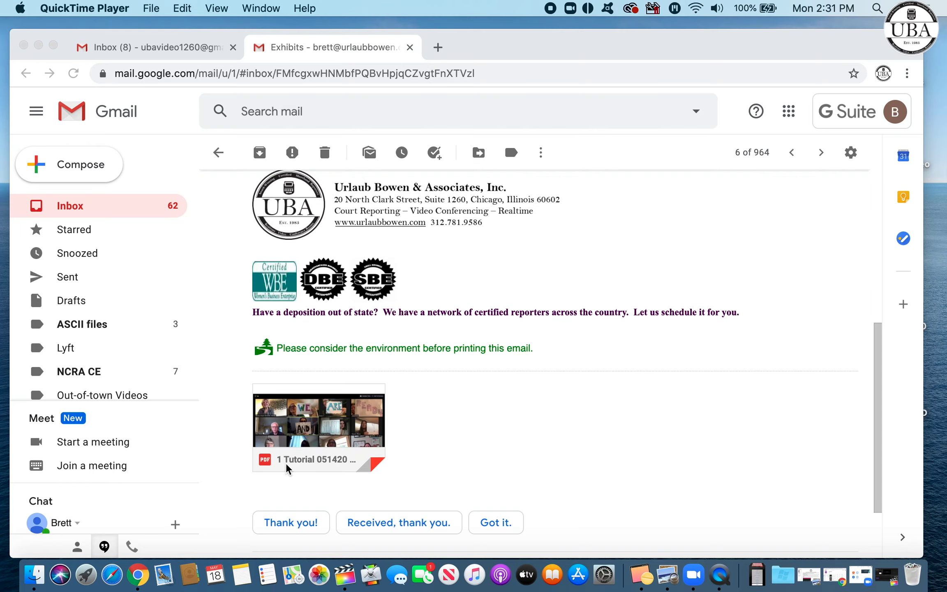
click(323, 461)
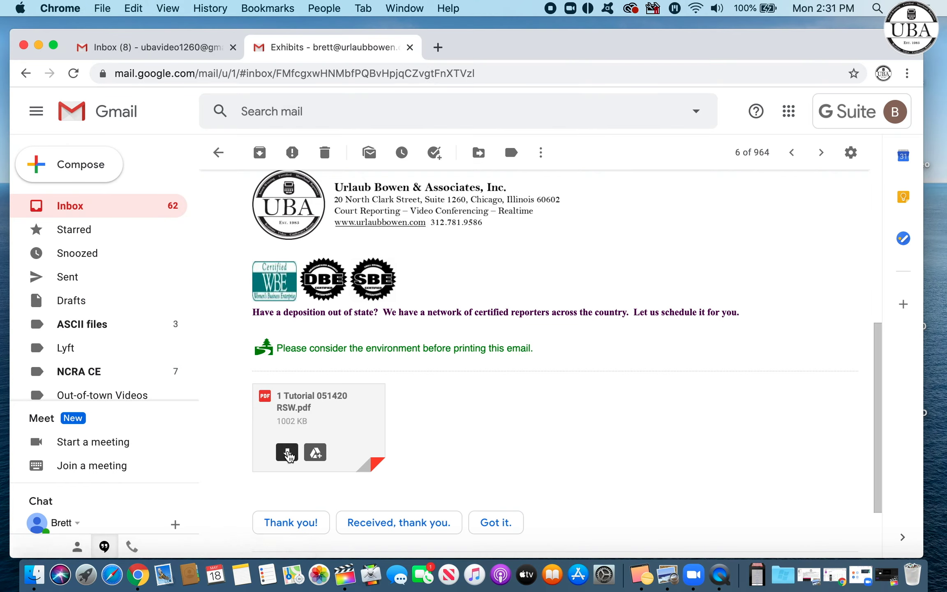
click(288, 453)
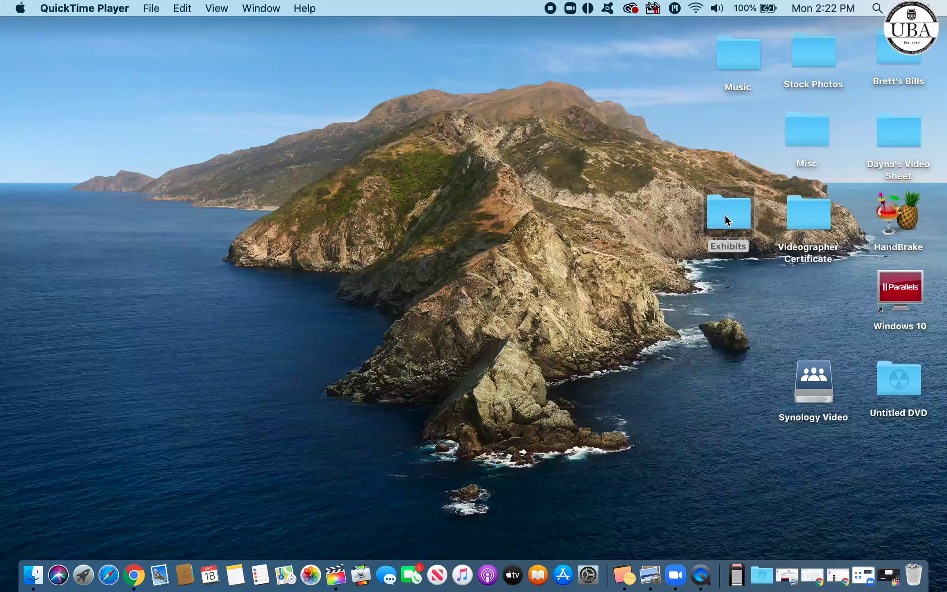
Step: Open '1 Tutorial 051420 RSW.pdf' from the desktop Exhibits folder in Preview
double_click(725, 215)
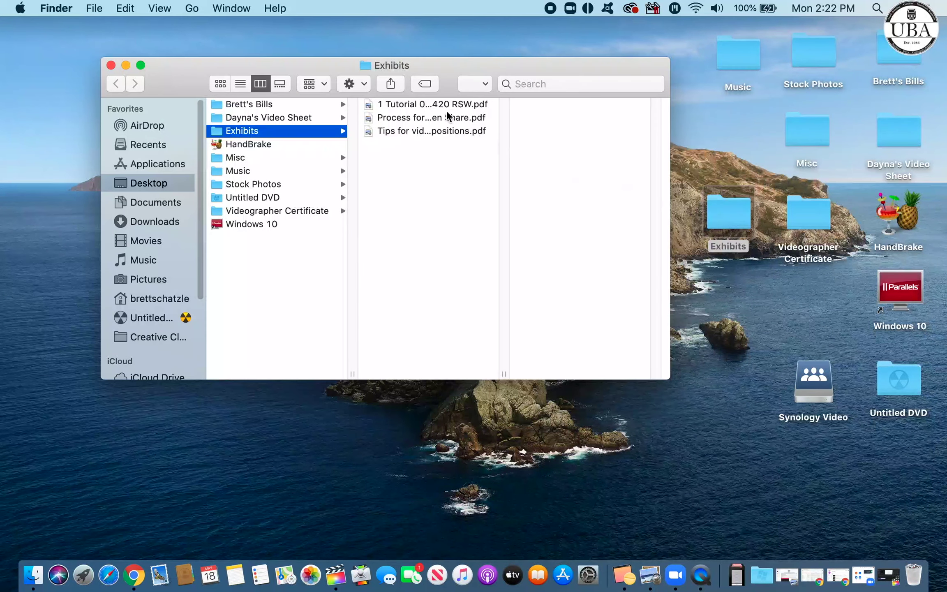
click(427, 104)
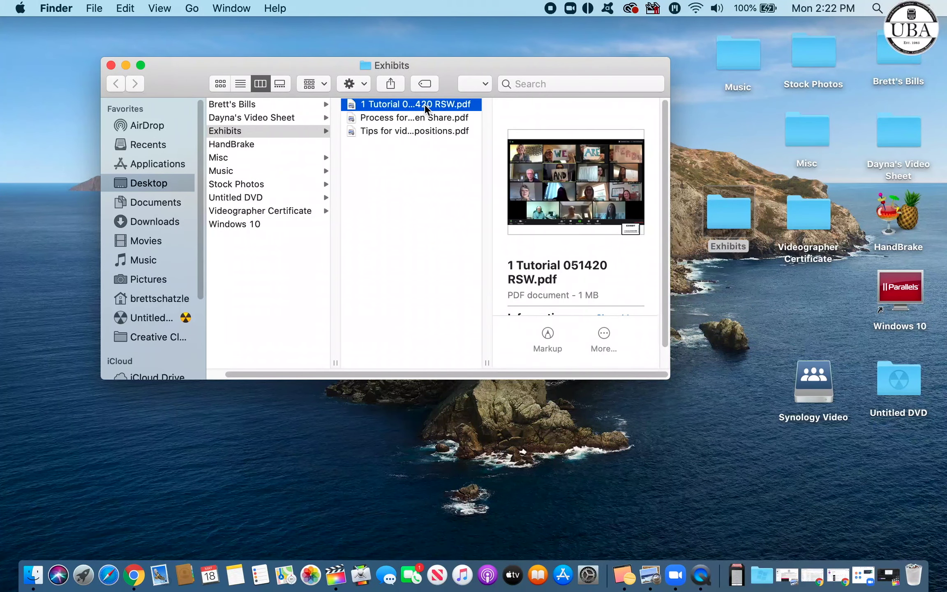
click(423, 105)
double_click(424, 105)
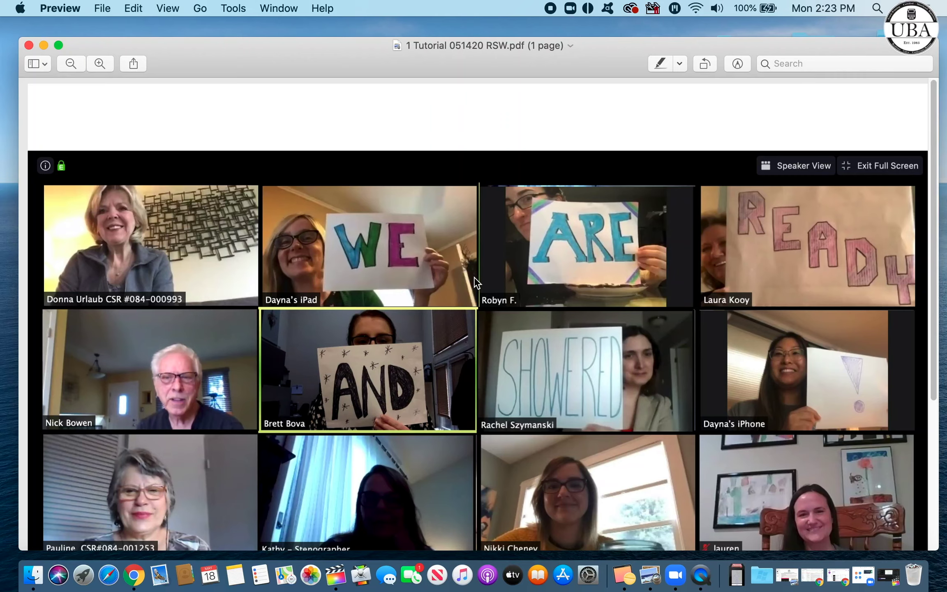
scroll(476, 282, down, 3)
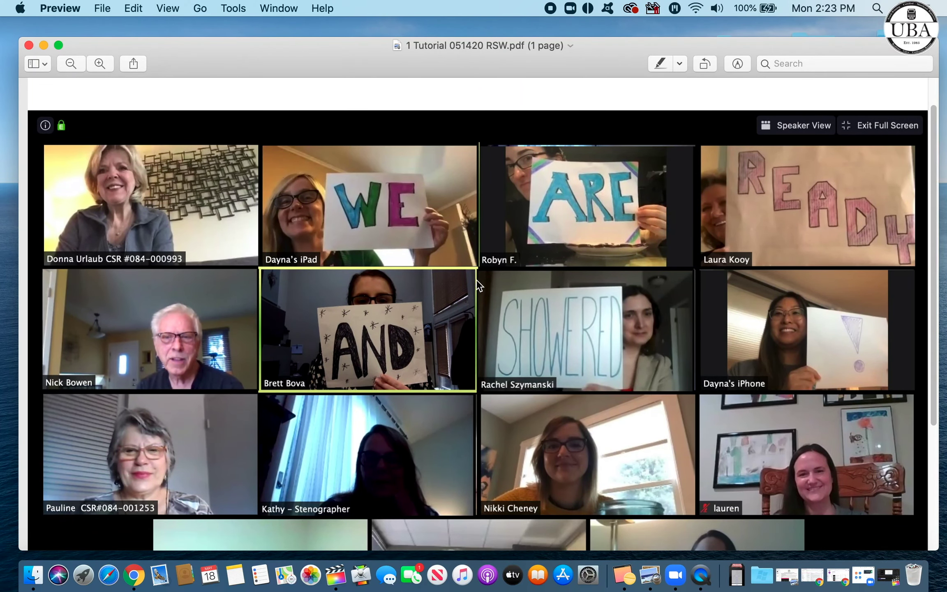
scroll(476, 279, down, 10)
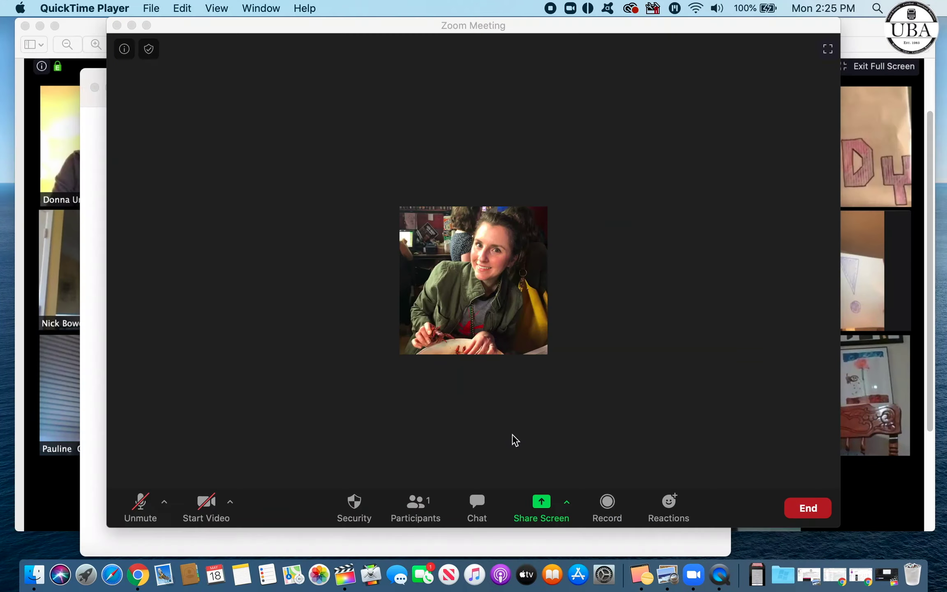
Step: Share the Preview window showing '1 Tutorial 051420 RSW.pdf' with the meeting
click(540, 512)
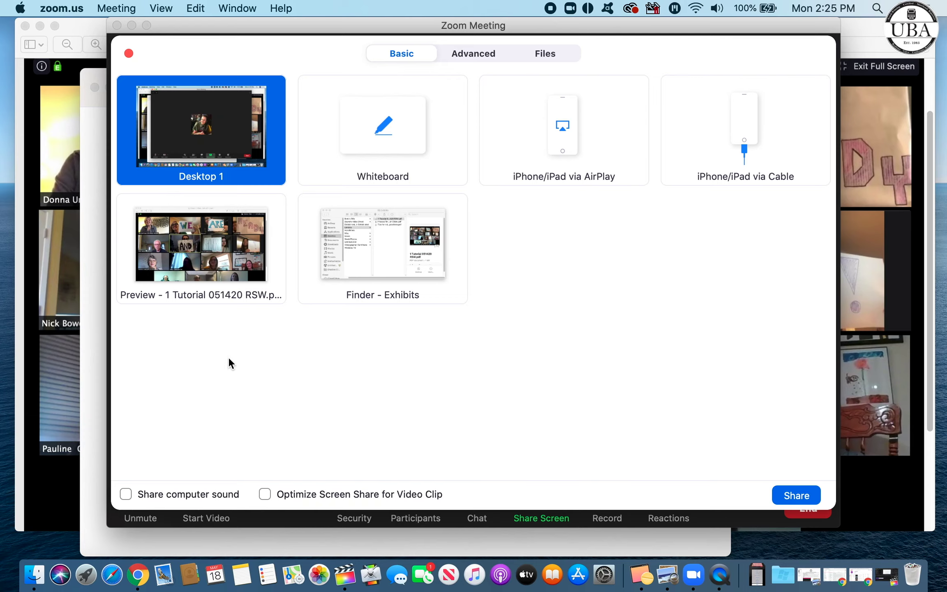
click(225, 293)
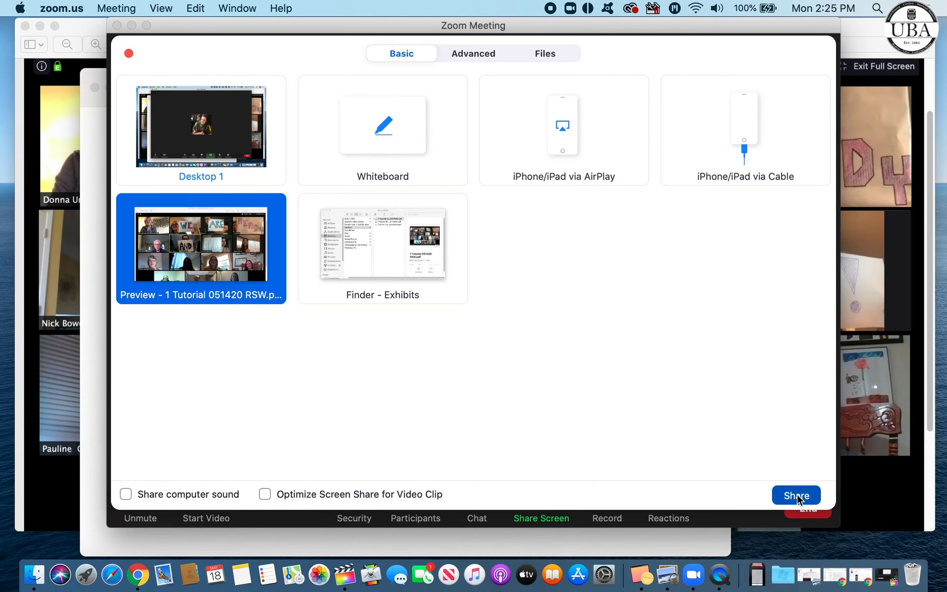
click(797, 494)
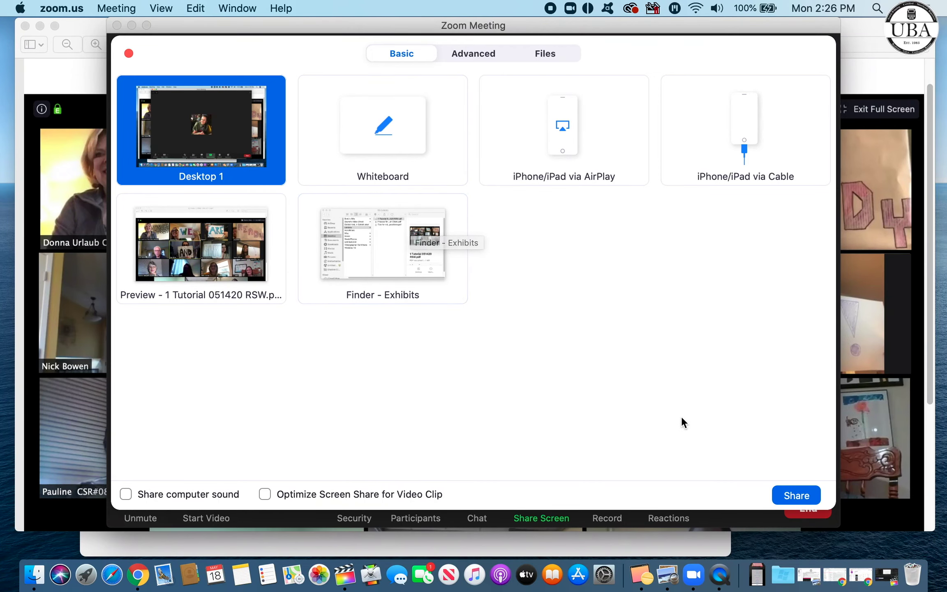
click(805, 497)
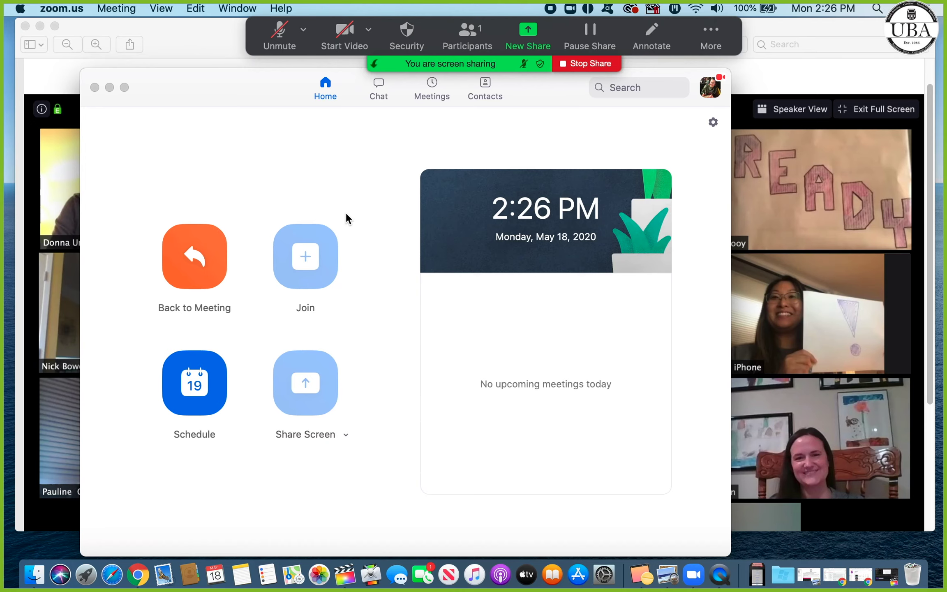
Step: Bring up the annotation tools and add a 'Hello' text note on the exhibit
click(109, 87)
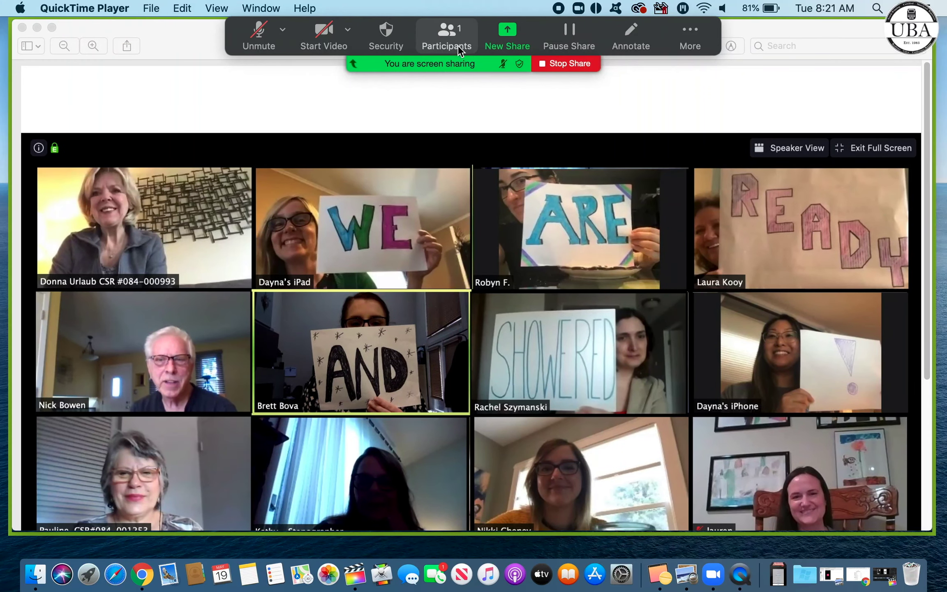
click(634, 44)
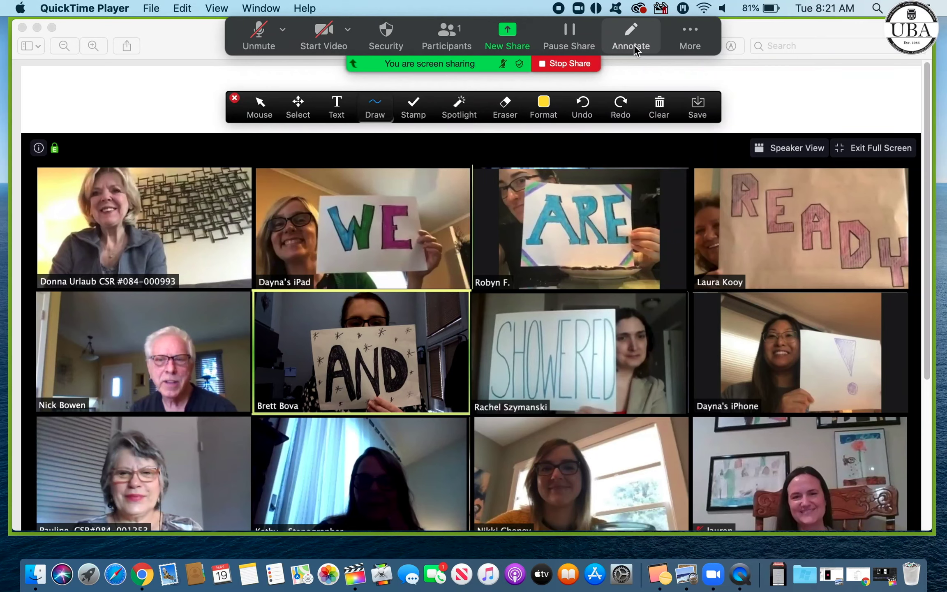
click(336, 116)
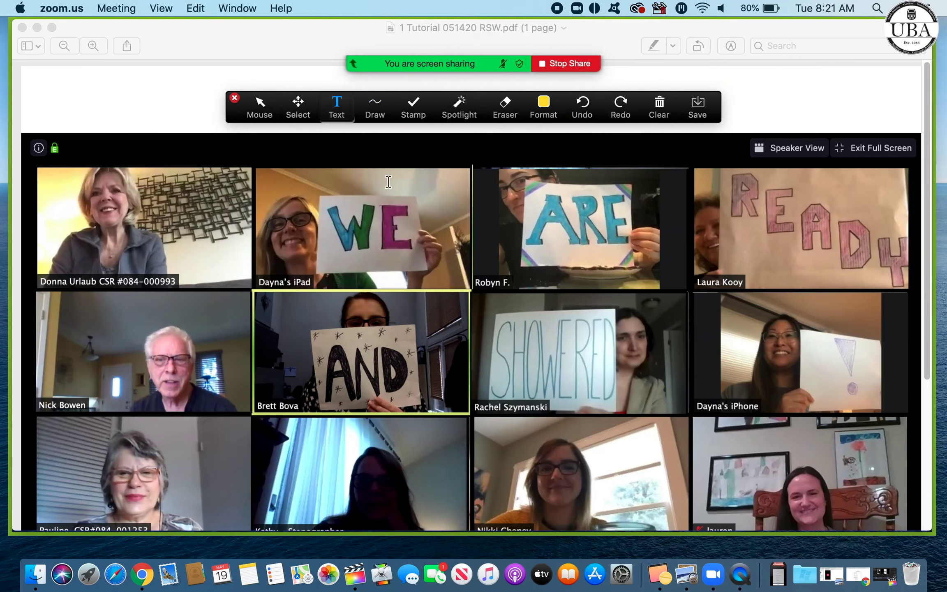
click(411, 181)
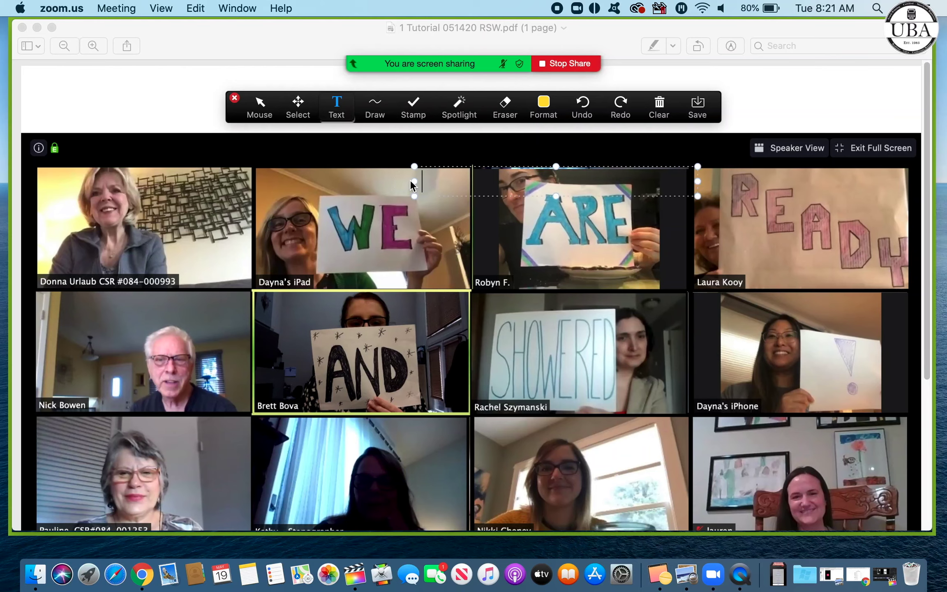
text(Hello)
Step: Draw yellow straight lines under the WE, ARE and AND signs and across READY
click(375, 108)
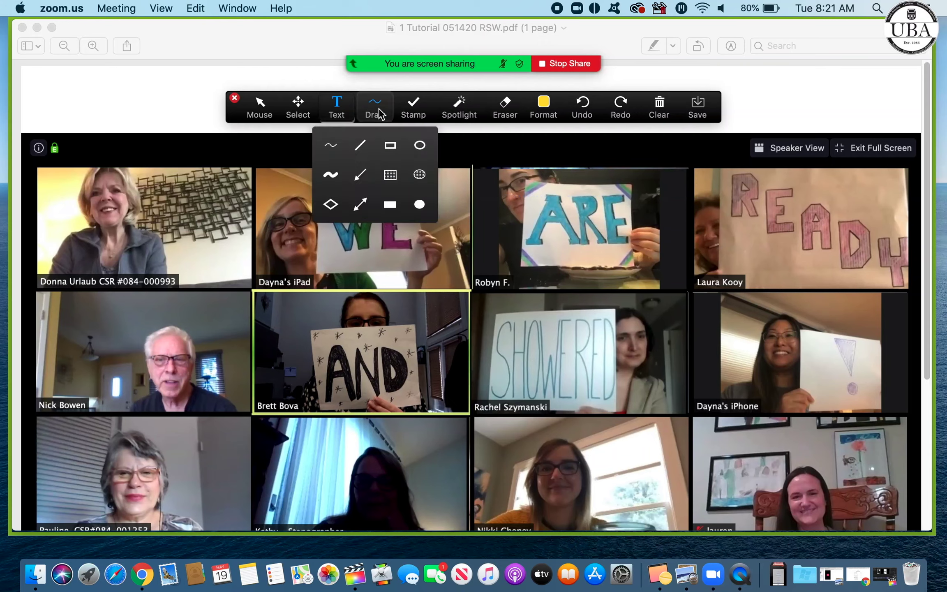
click(363, 145)
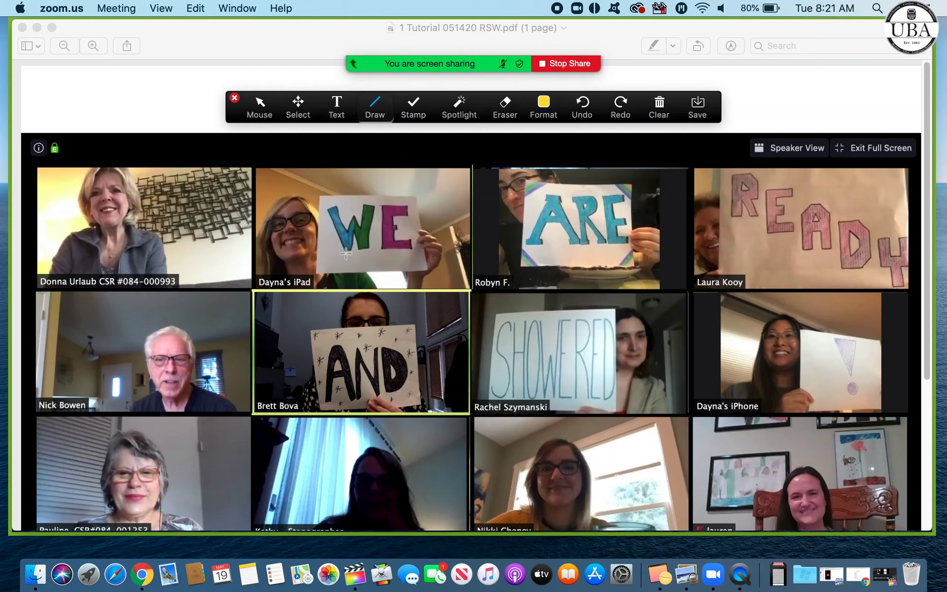
drag(336, 256, 416, 258)
mouse_move(534, 250)
mouse_down()
mouse_move(635, 253)
mouse_move(623, 250)
mouse_up()
drag(737, 223, 858, 280)
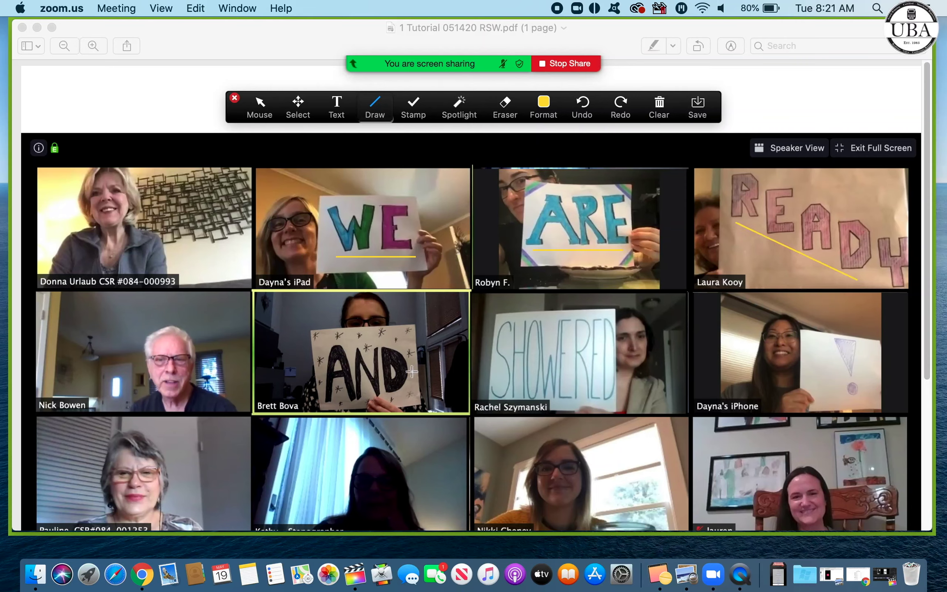
drag(337, 404, 404, 399)
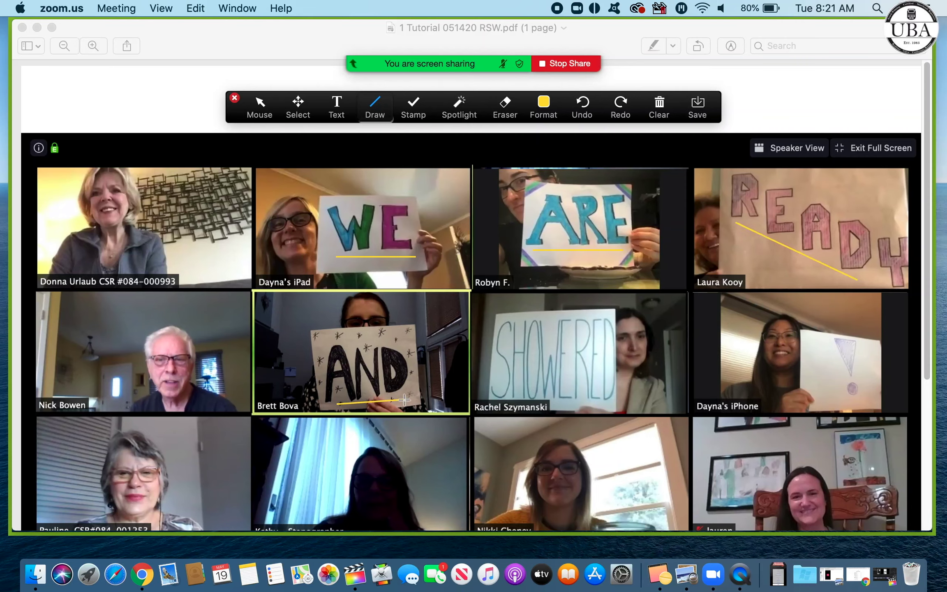
click(408, 113)
Step: Stamp an arrow beside ARE and two checkmarks, then clear all drawings from the exhibit
click(386, 137)
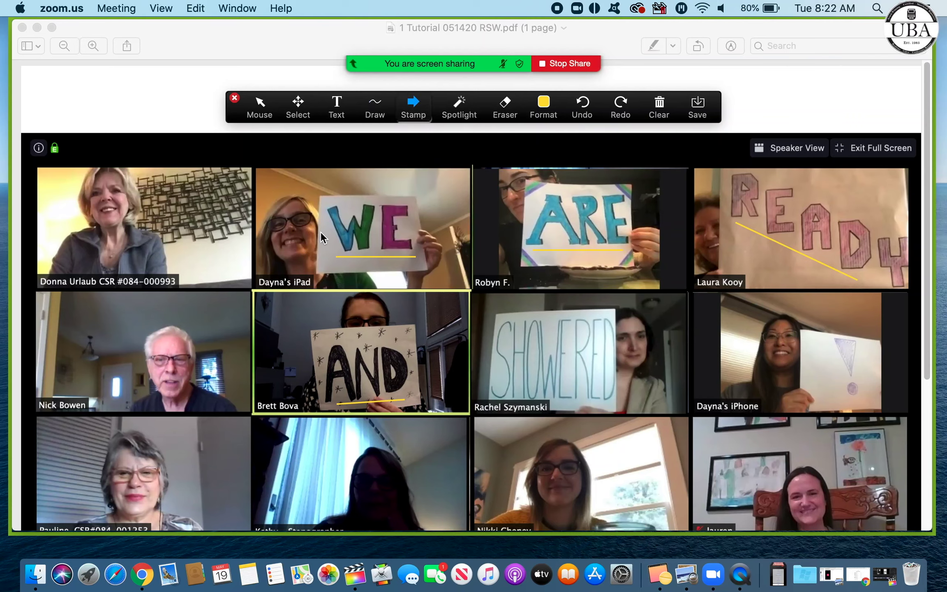
click(526, 214)
click(414, 108)
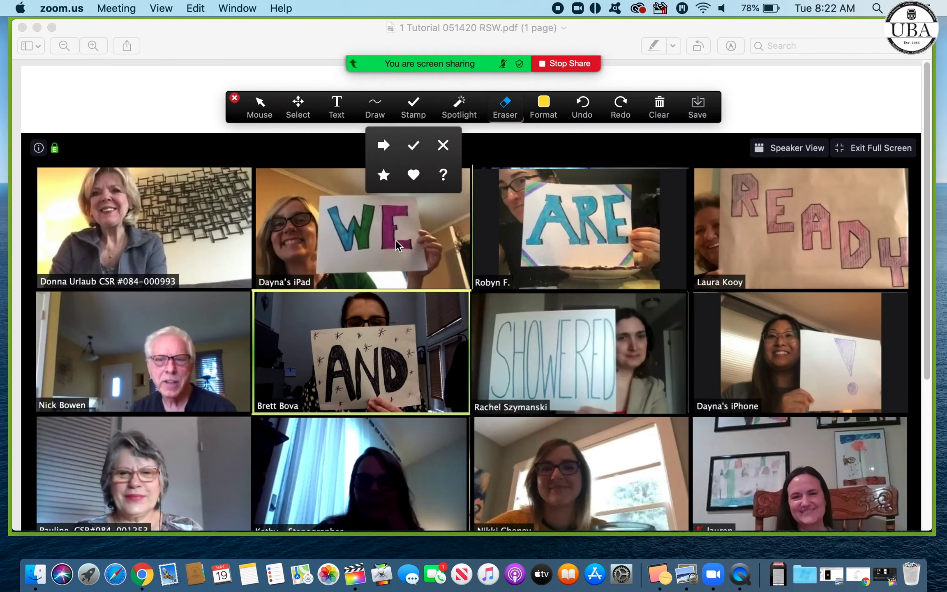
click(416, 150)
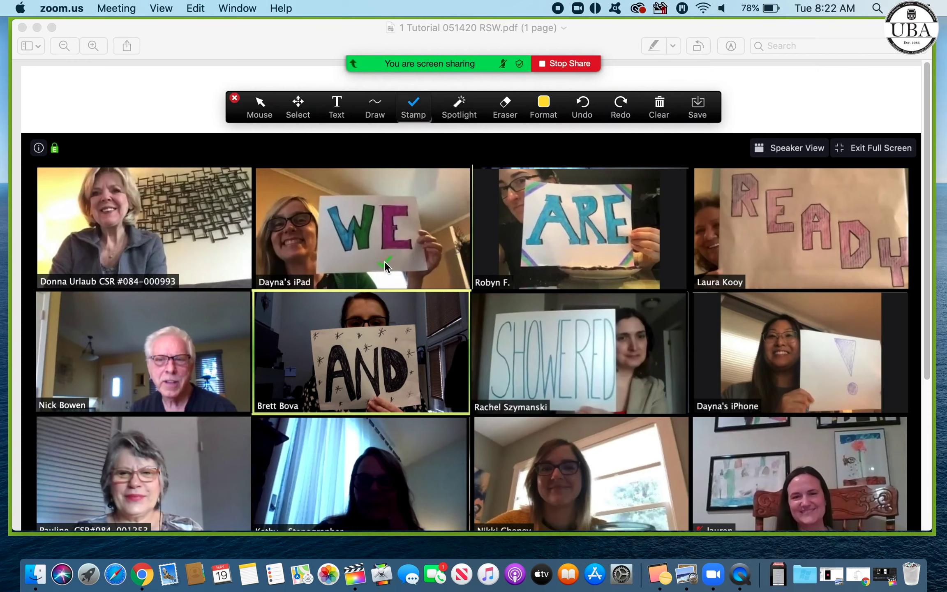
click(581, 252)
click(765, 261)
click(663, 107)
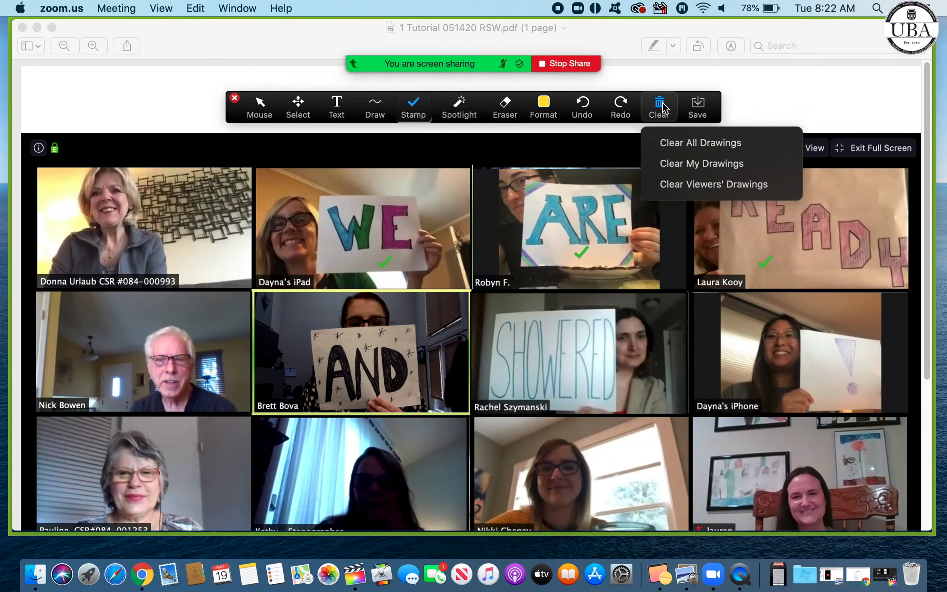
click(678, 144)
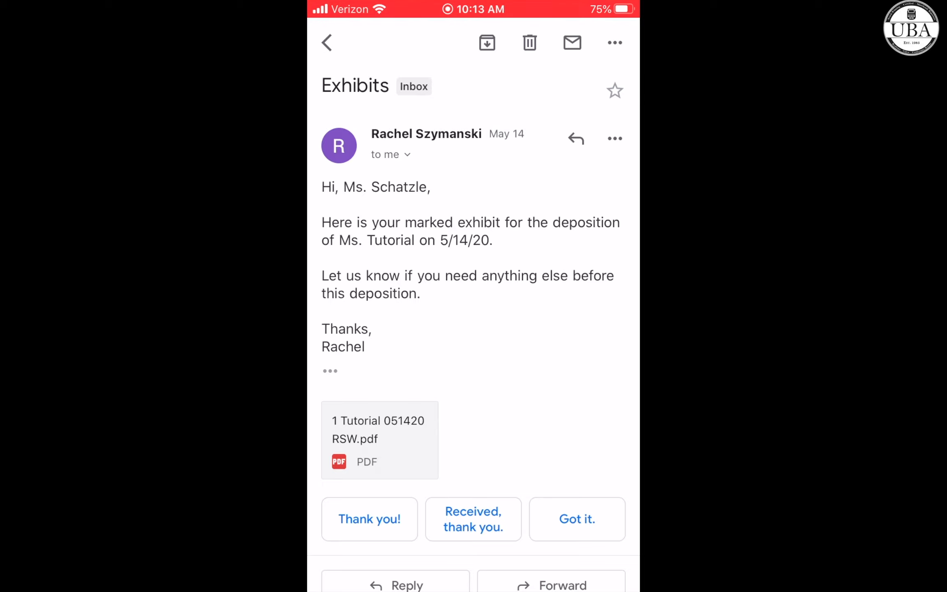
Step: Open the '1 Tutorial 051420 RSW.pdf' attachment in the phone's Exhibits email
click(380, 440)
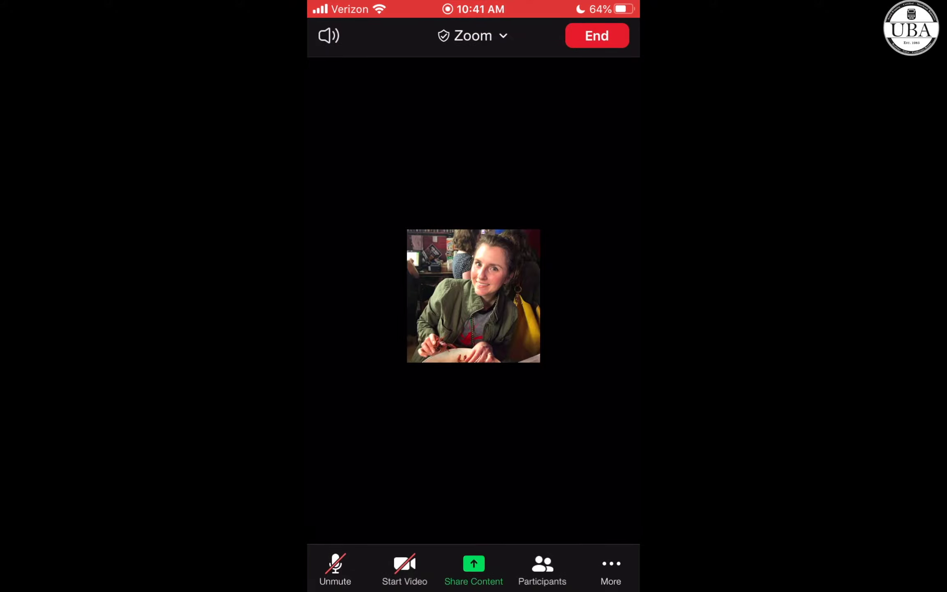
Step: Connect Zoom to Google Drive, signing in with the account e-mail
click(473, 569)
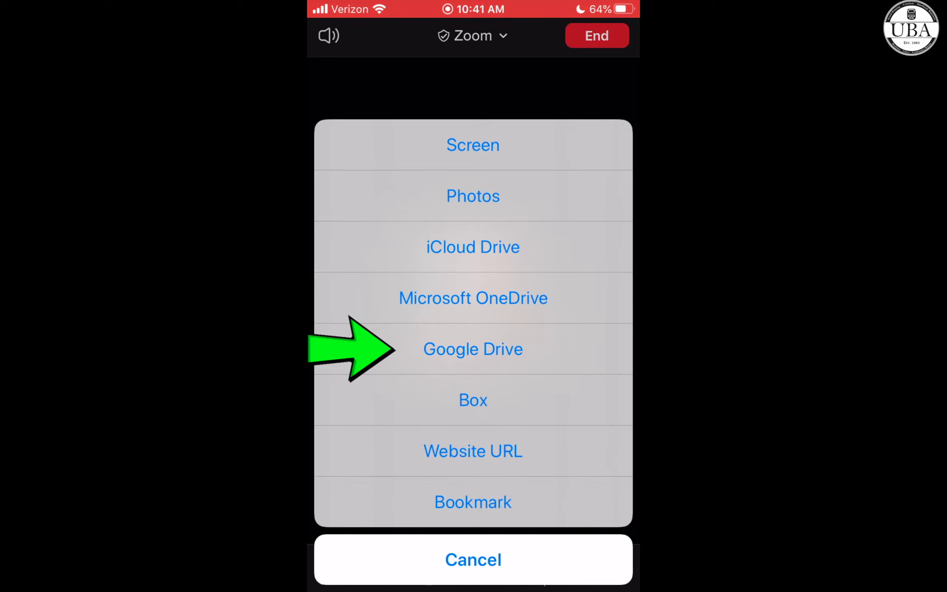
click(473, 349)
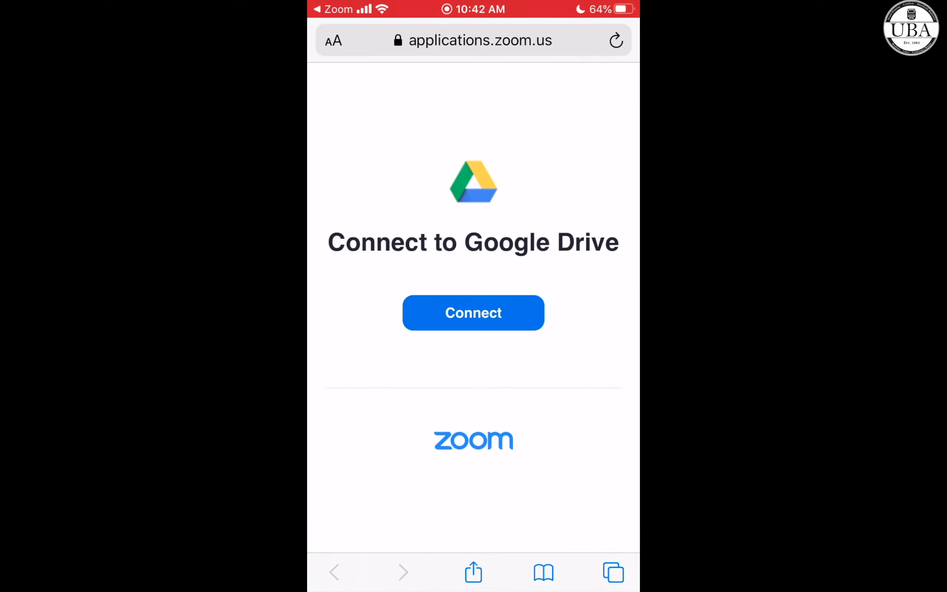
click(474, 313)
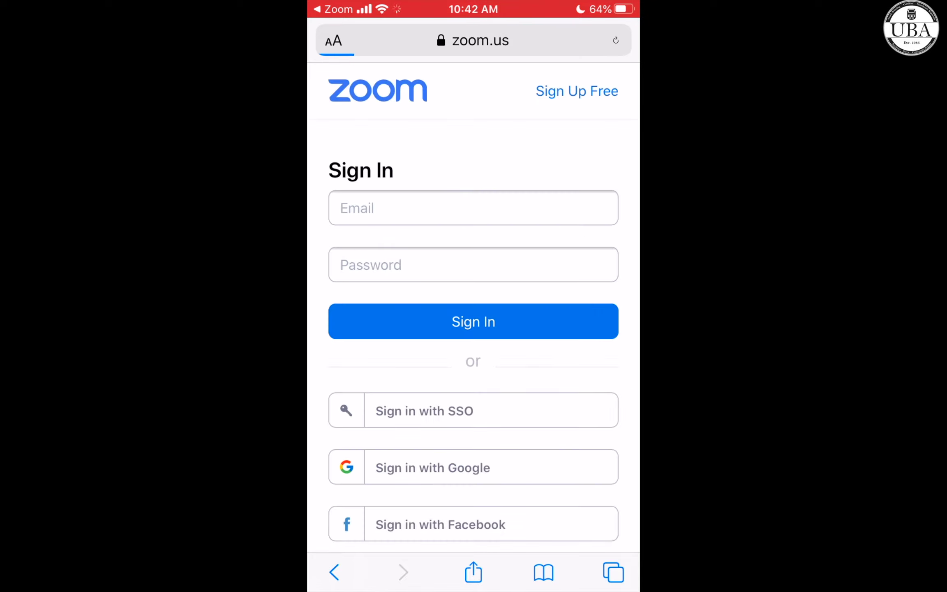
click(473, 208)
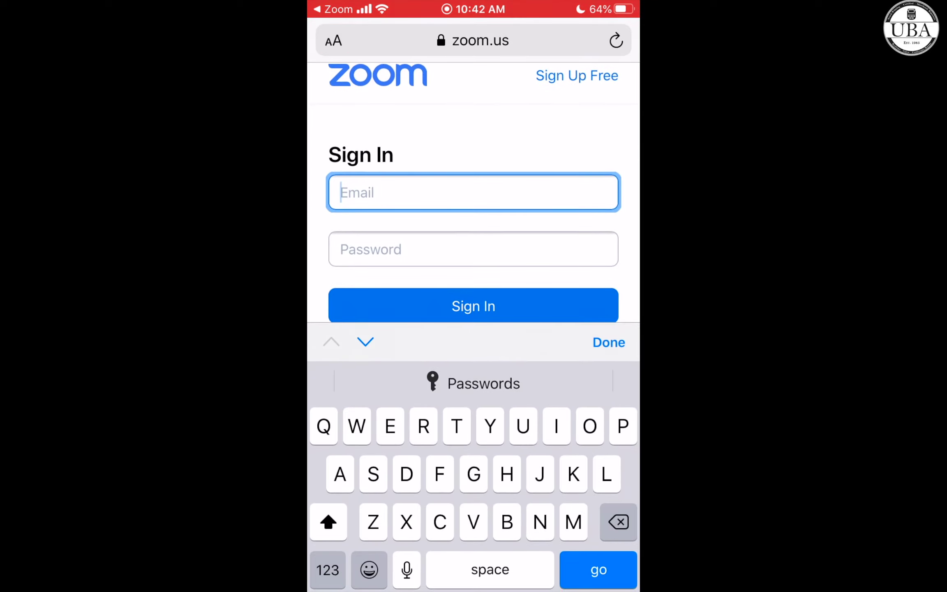
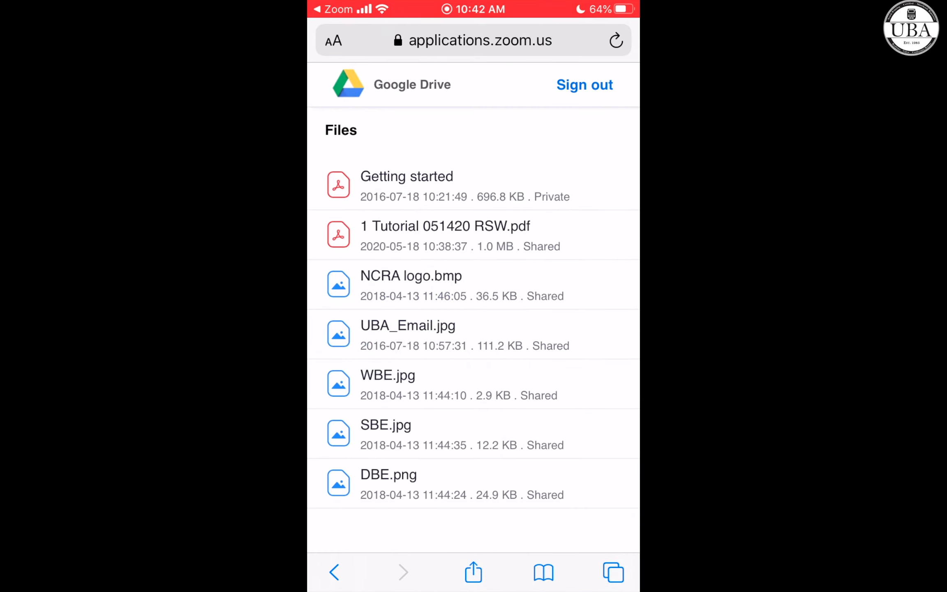
Step: Share '1 Tutorial 051420 RSW.pdf' from Google Drive and open it back in Zoom
click(445, 235)
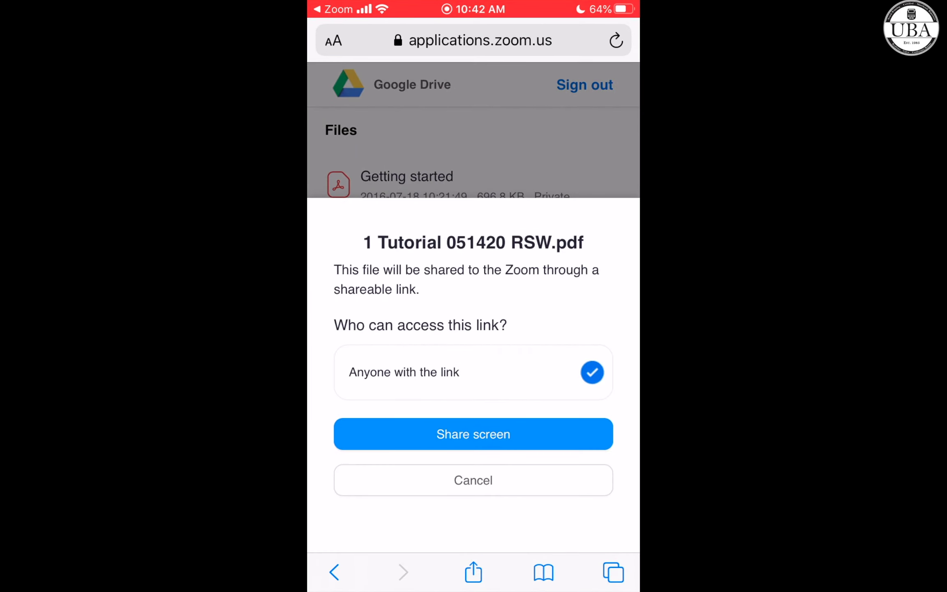
click(473, 435)
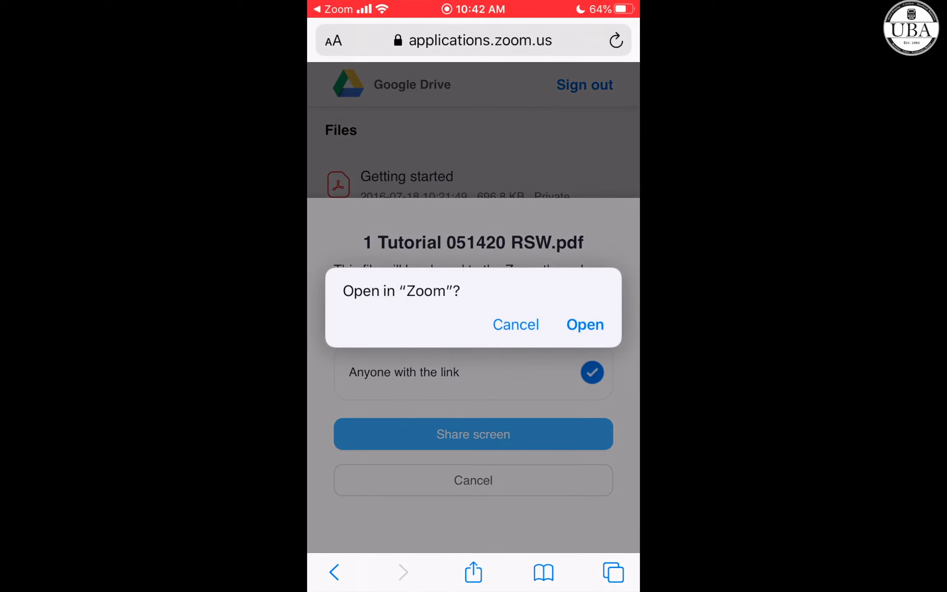
click(585, 325)
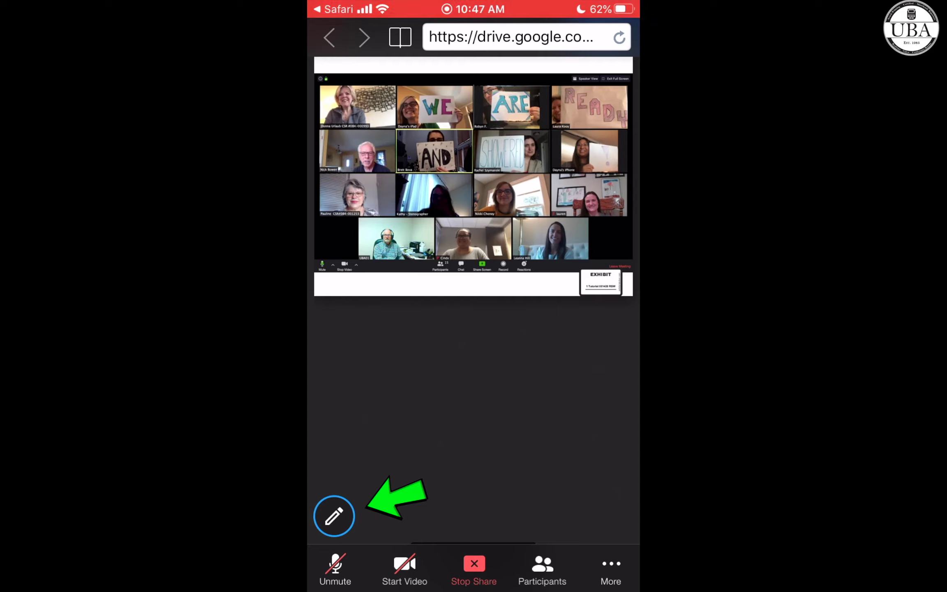
Step: Draw a pen arrow in two strokes just below the shared exhibit page
click(334, 516)
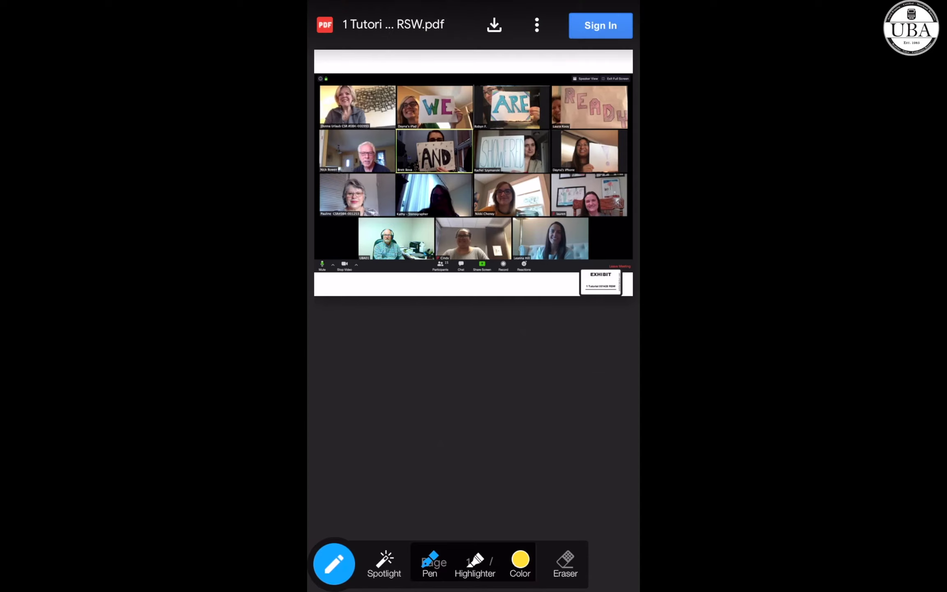
drag(415, 318, 376, 372)
mouse_move(381, 318)
mouse_down()
mouse_move(439, 300)
mouse_move(433, 364)
mouse_up()
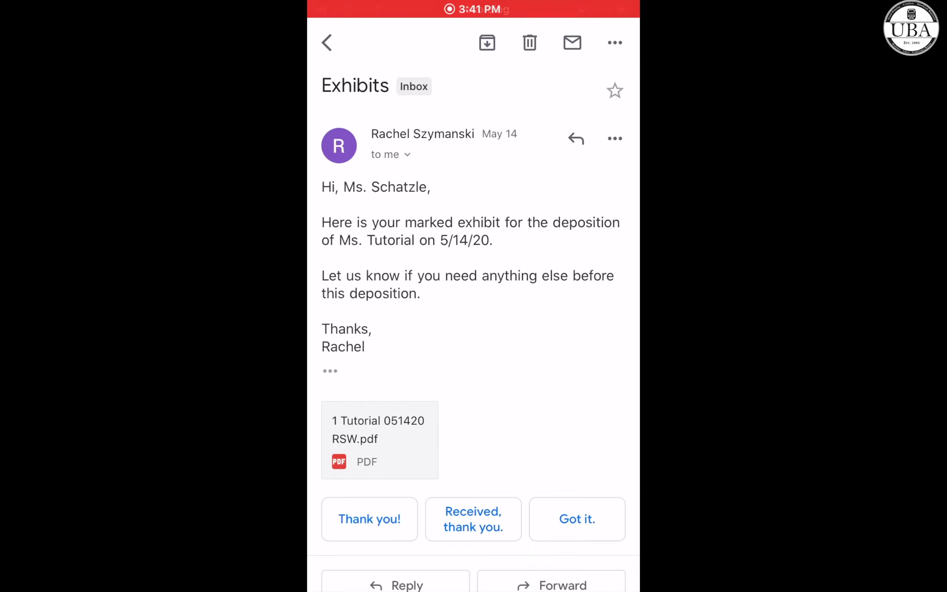
Step: Save a copy of the exhibit PDF attachment to iCloud Drive via Save to Files
click(379, 440)
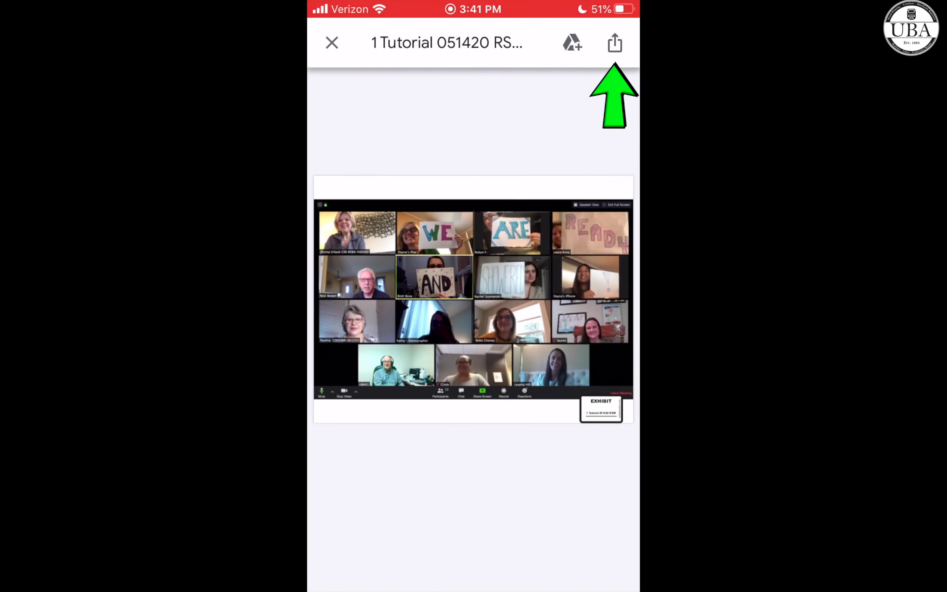
click(614, 42)
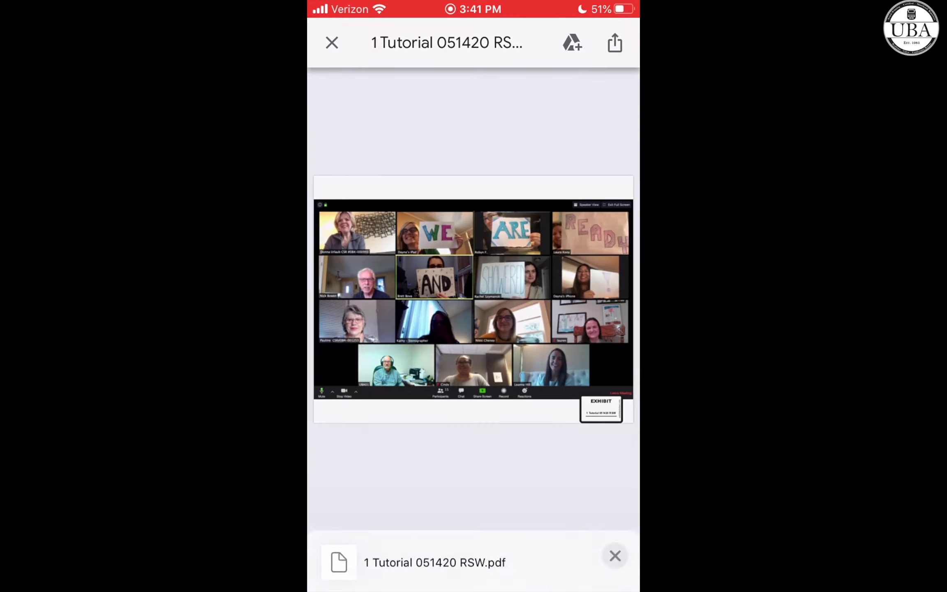
scroll(473, 432, down, 5)
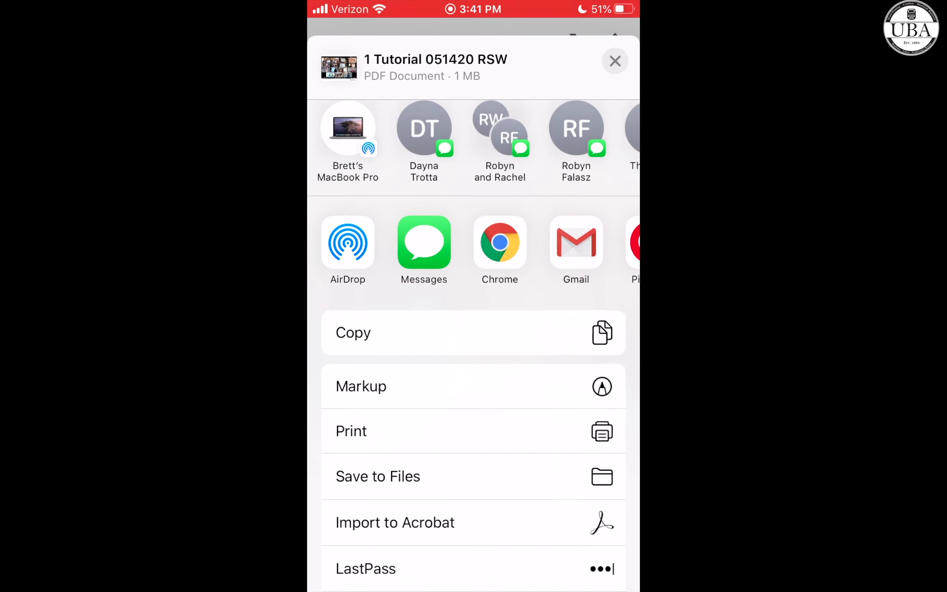
scroll(473, 370, down, 3)
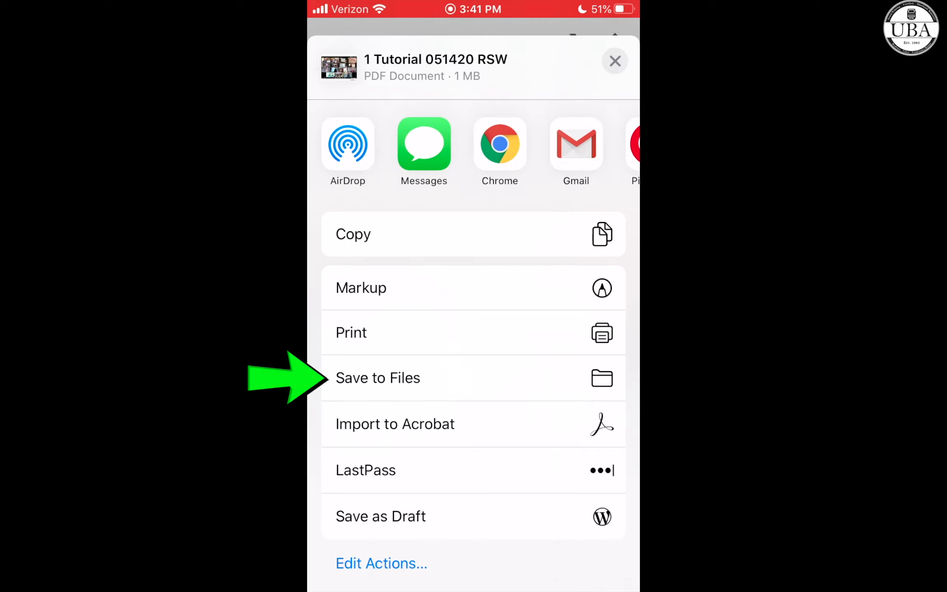
click(379, 377)
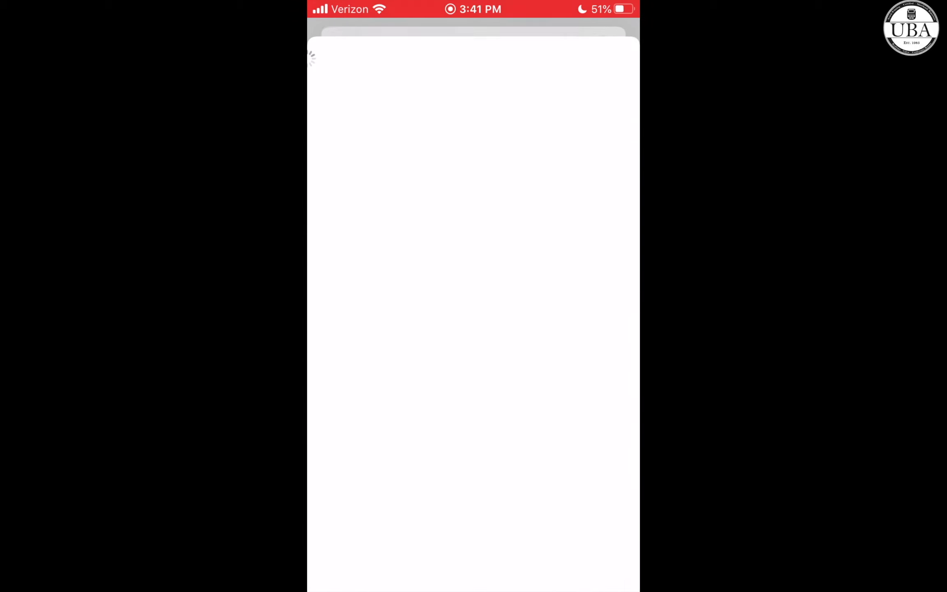
click(402, 195)
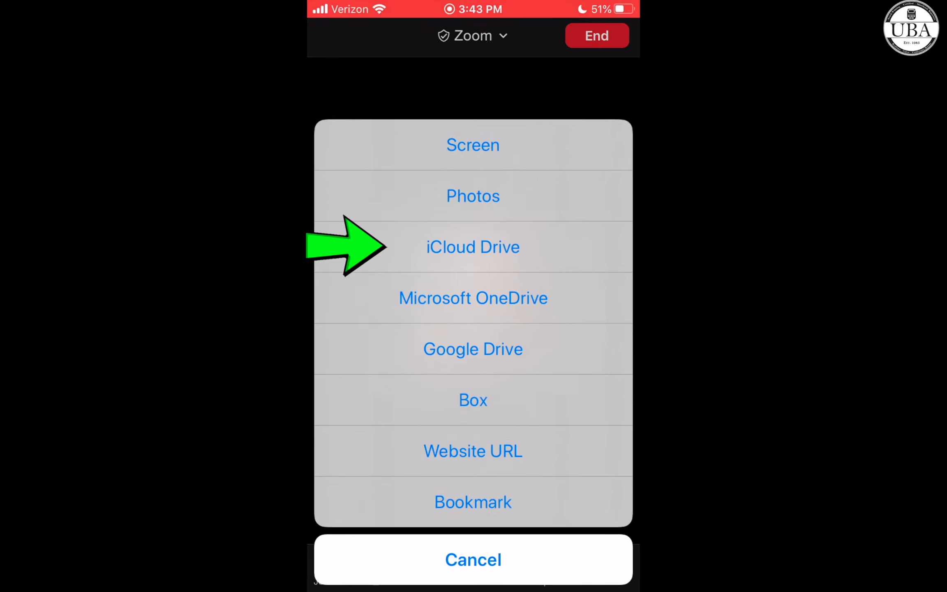
Step: Share '1 Tutorial 051420 RSW' from iCloud Drive Recents, then stop sharing it
click(473, 247)
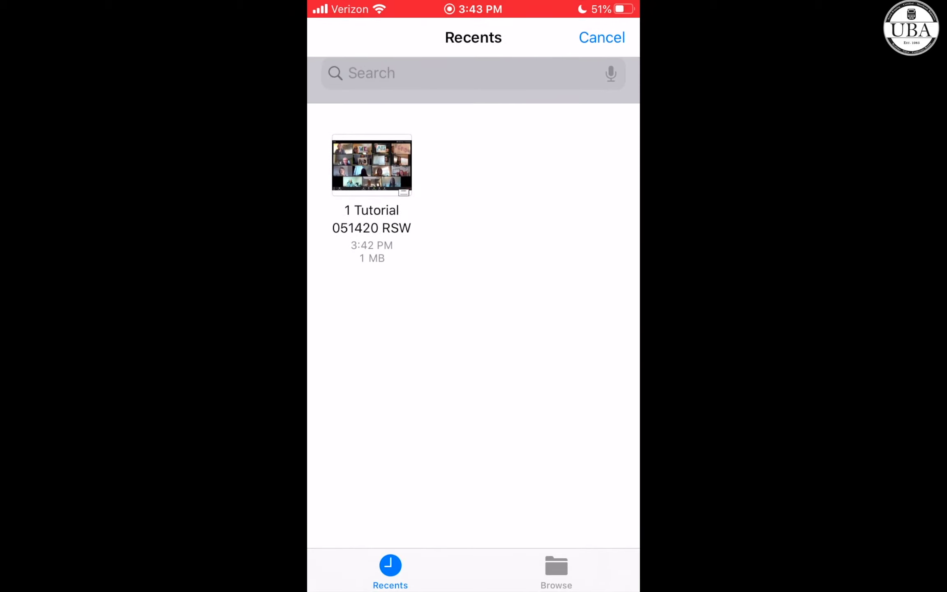
click(372, 165)
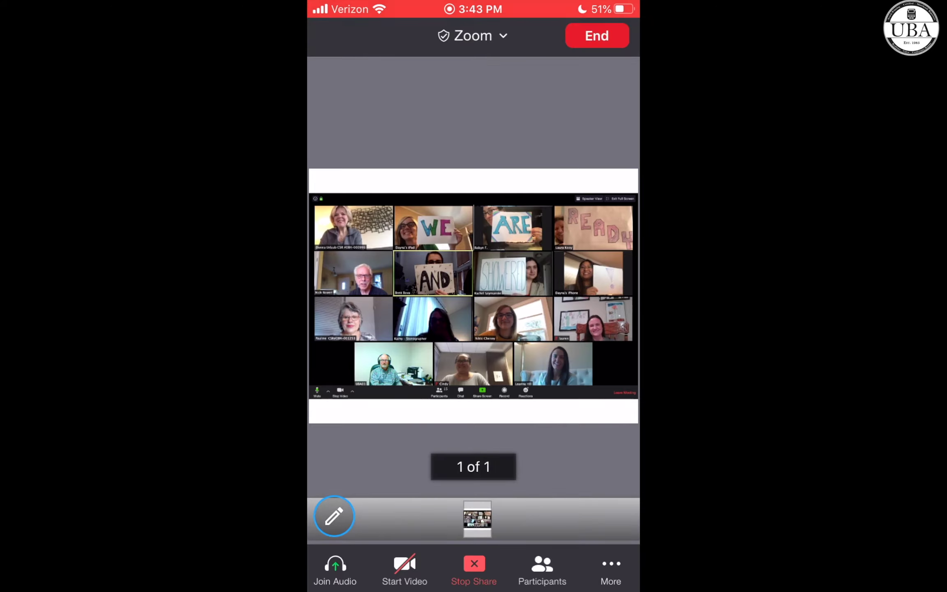
click(475, 567)
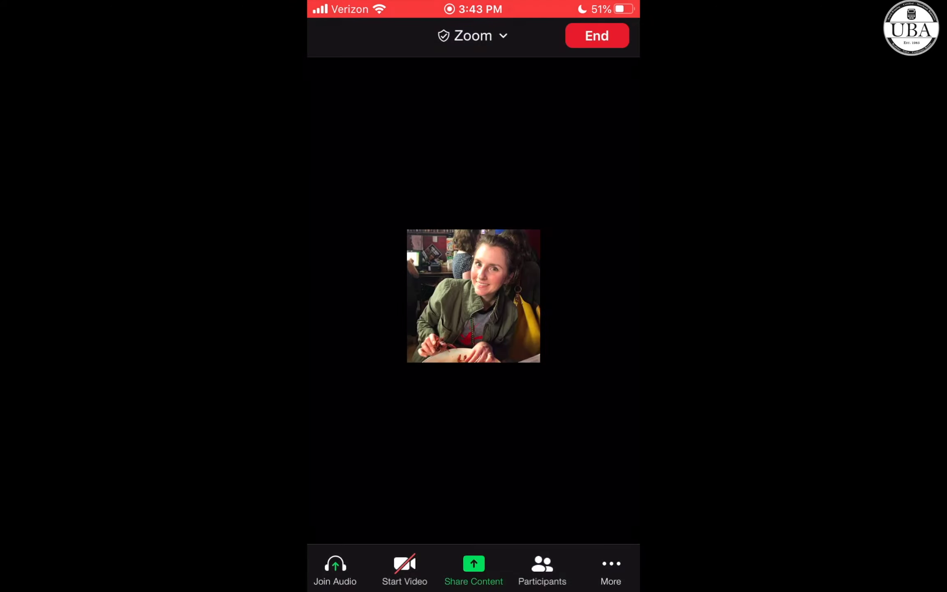